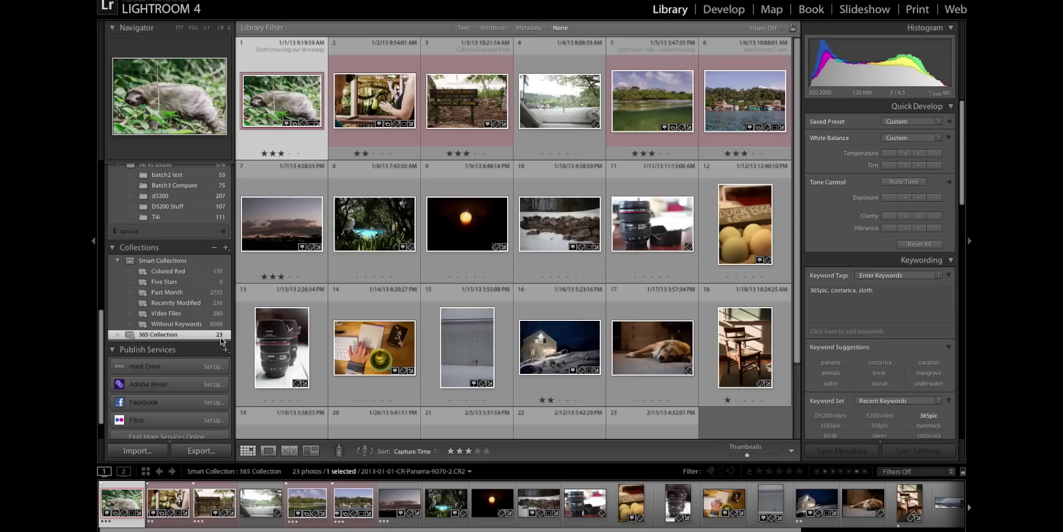
scroll(221, 340, "up", 5)
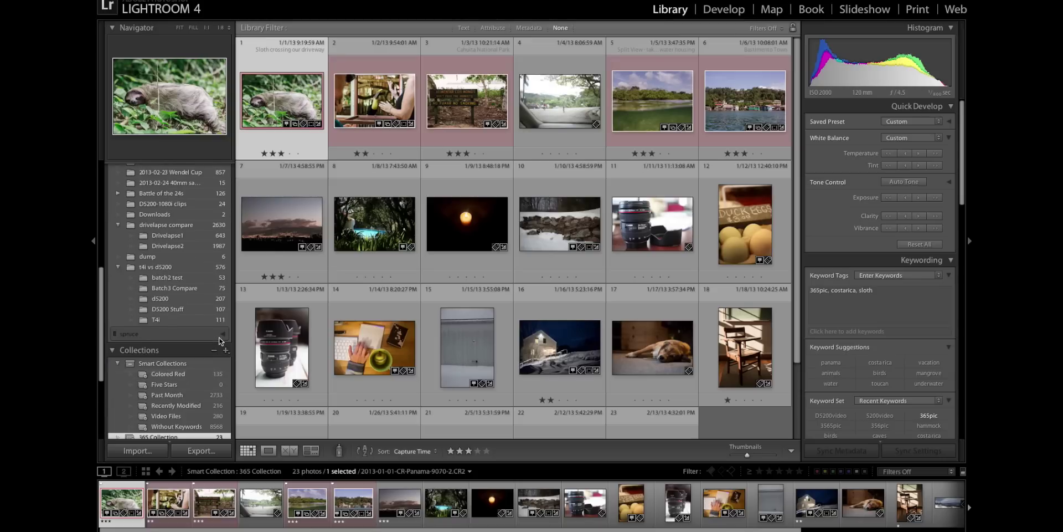
scroll(221, 340, "up", 10)
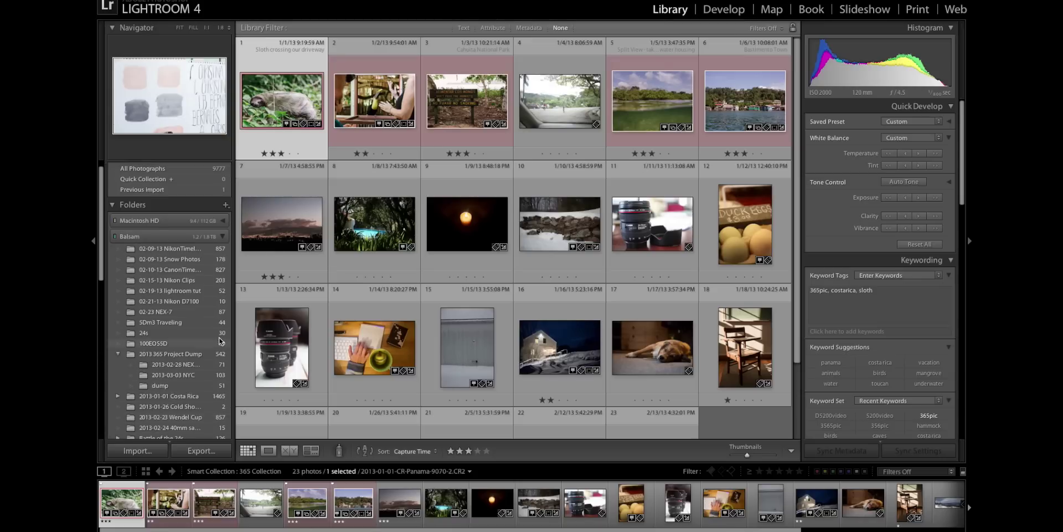
scroll(221, 340, "up", 1)
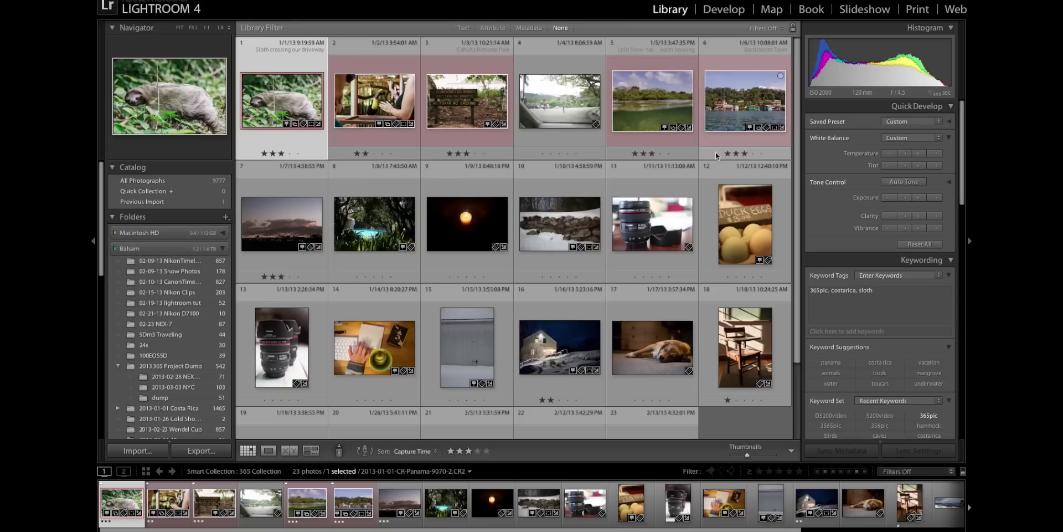
scroll(486, 335, "down", 3)
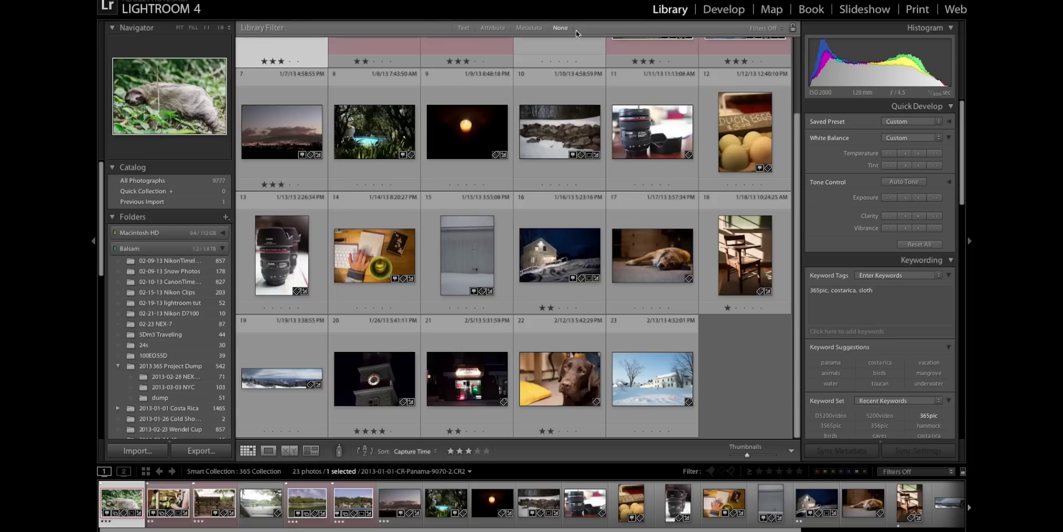
- Apply the Metadata filter to All Photographs, narrowing the 9777-photo catalog to 4263 photos
left_click(529, 28)
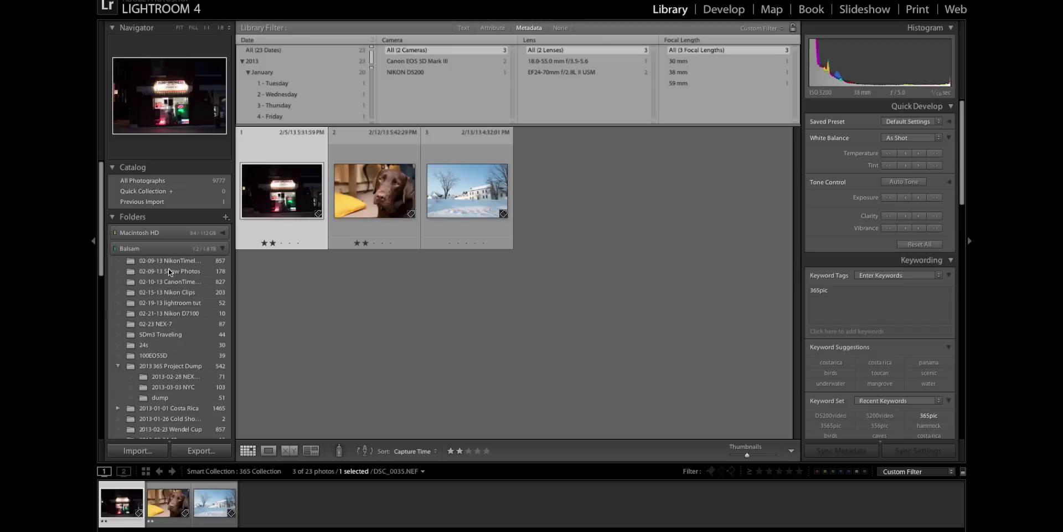
left_click(172, 183)
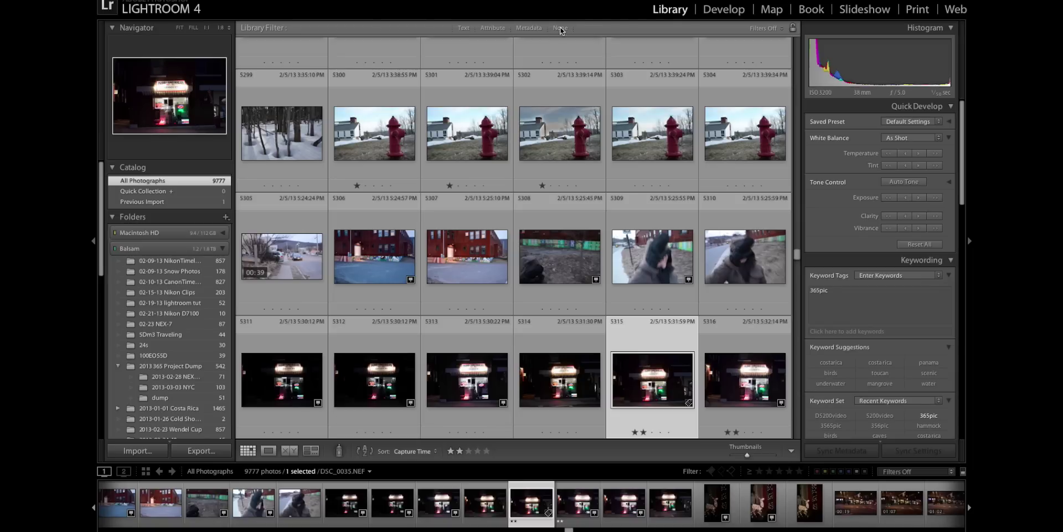
left_click(529, 28)
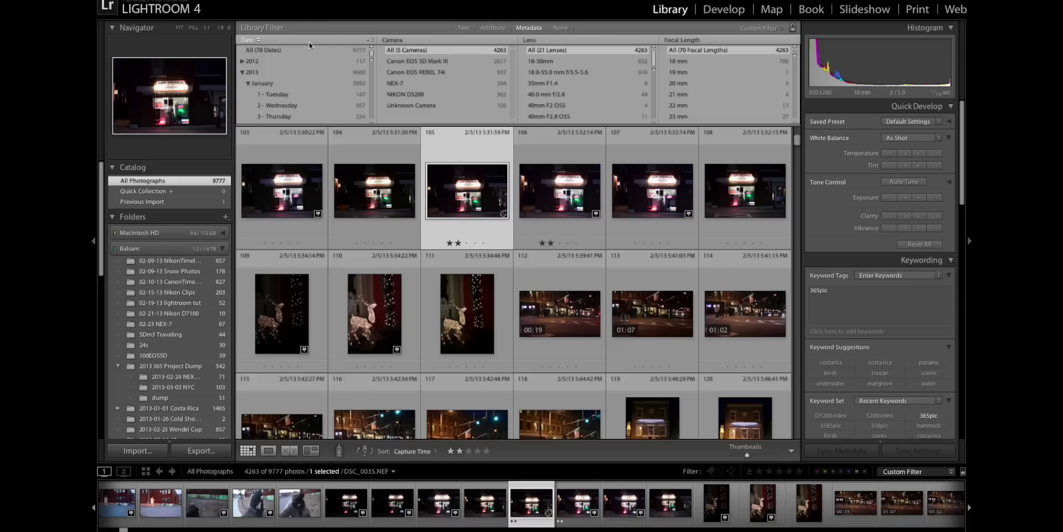
left_click(273, 41)
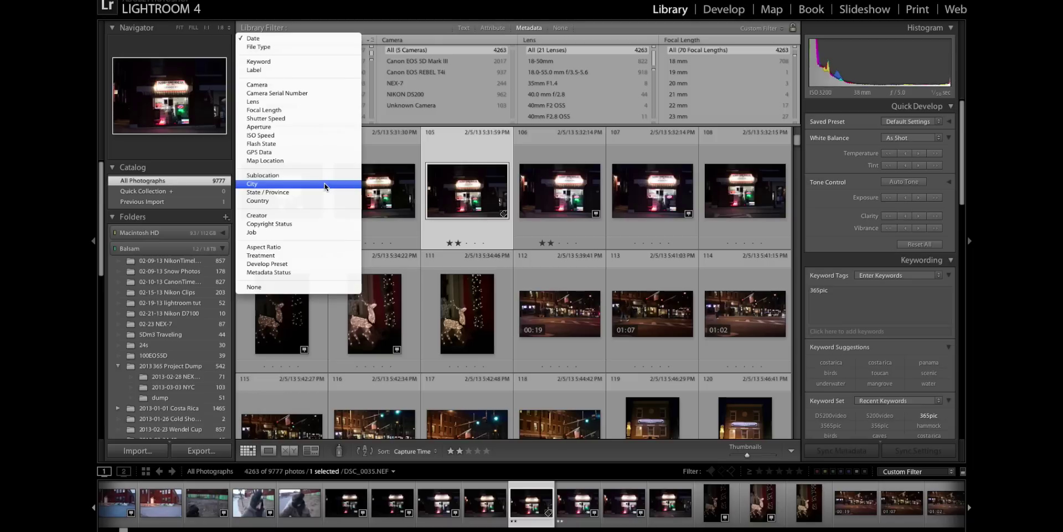
left_click(273, 38)
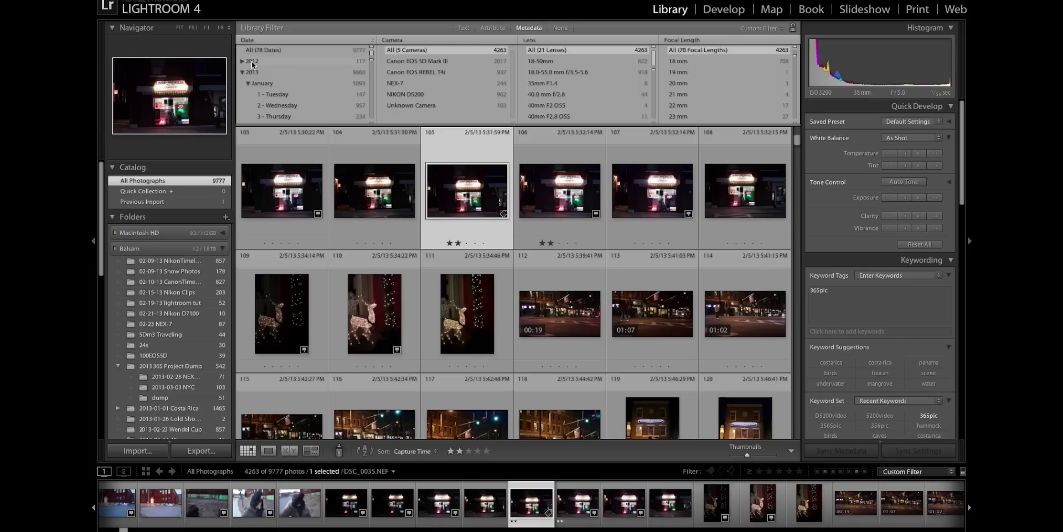
- Filter the Date column to 2013 > January > 20 - Sunday, leaving 296 photos
left_click(271, 84)
scroll(321, 84, "down", 1)
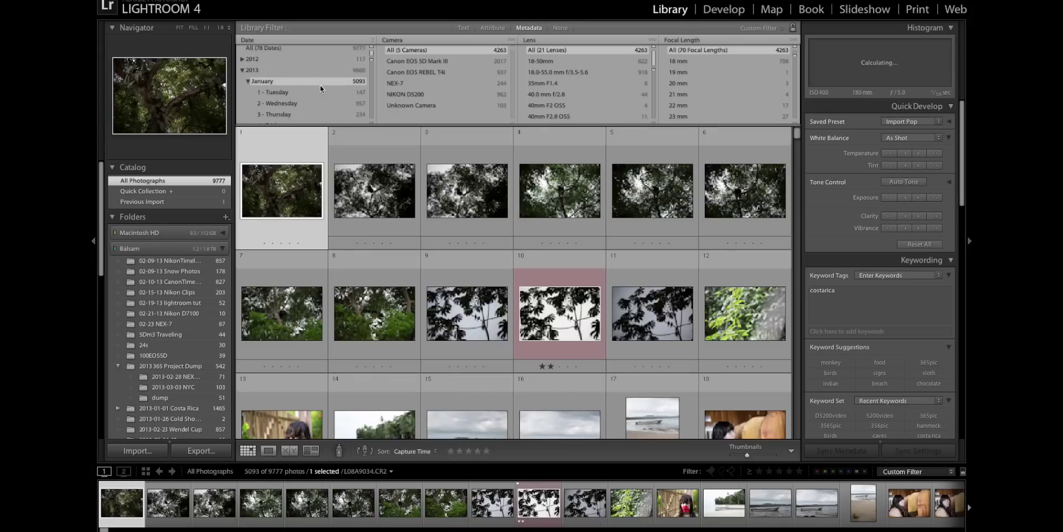
scroll(320, 85, "down", 3)
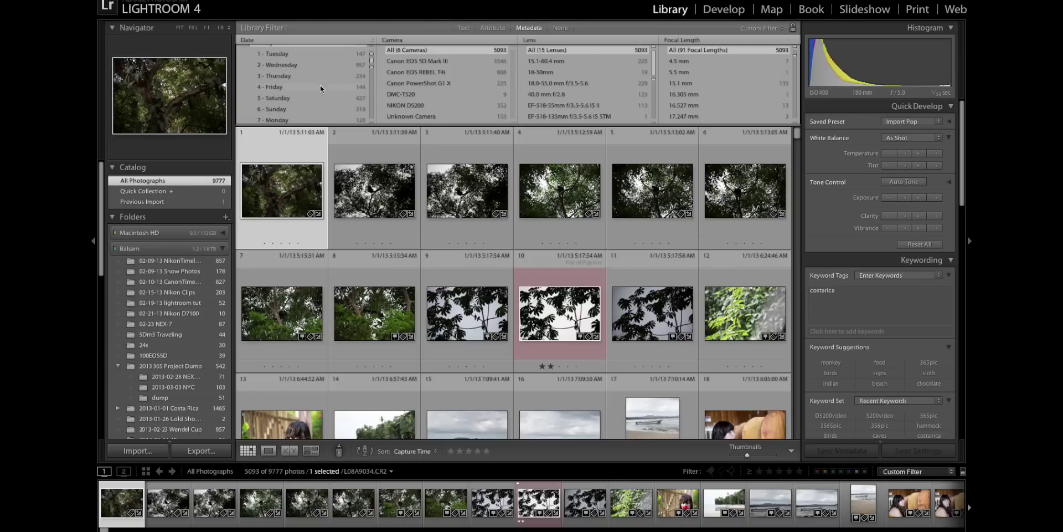
scroll(321, 83, "down", 7)
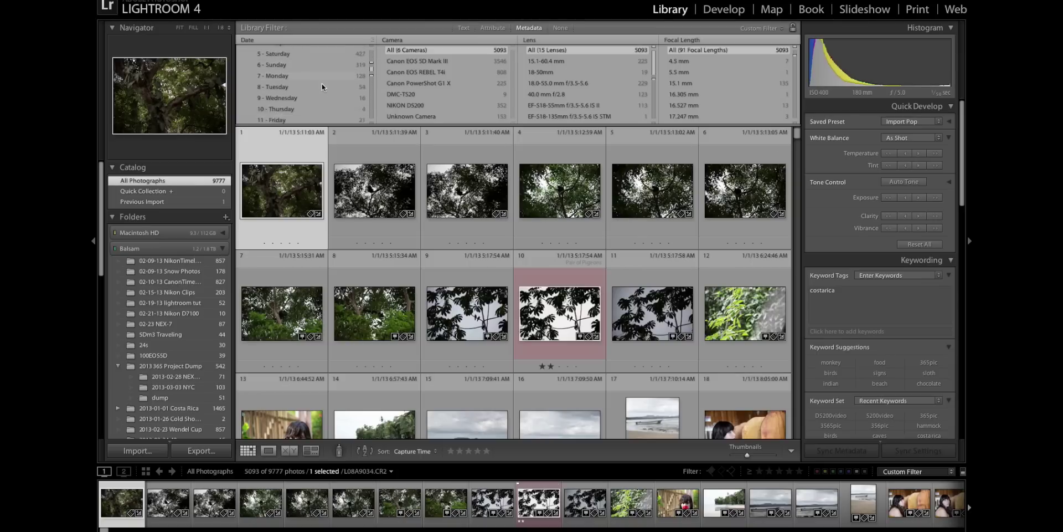
scroll(322, 87, "down", 8)
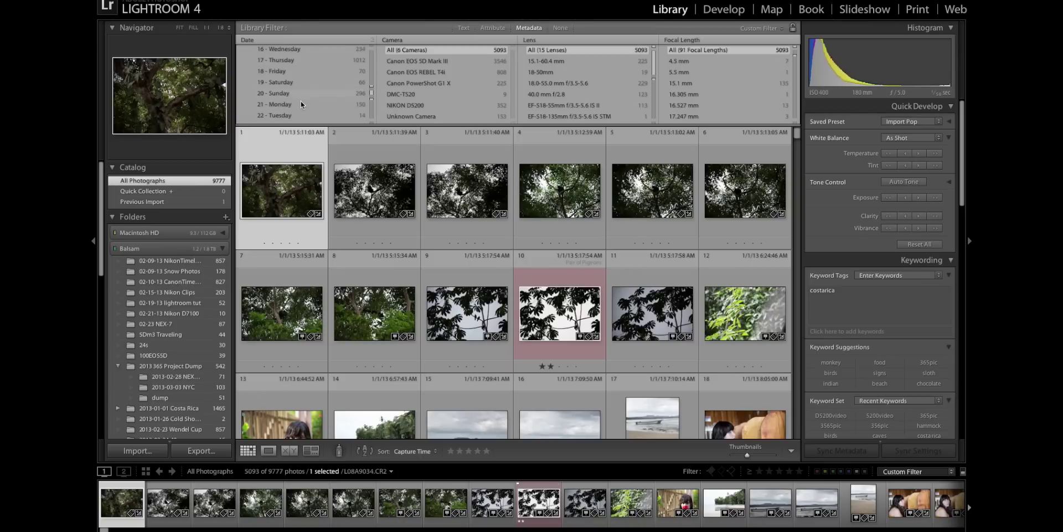
left_click(297, 94)
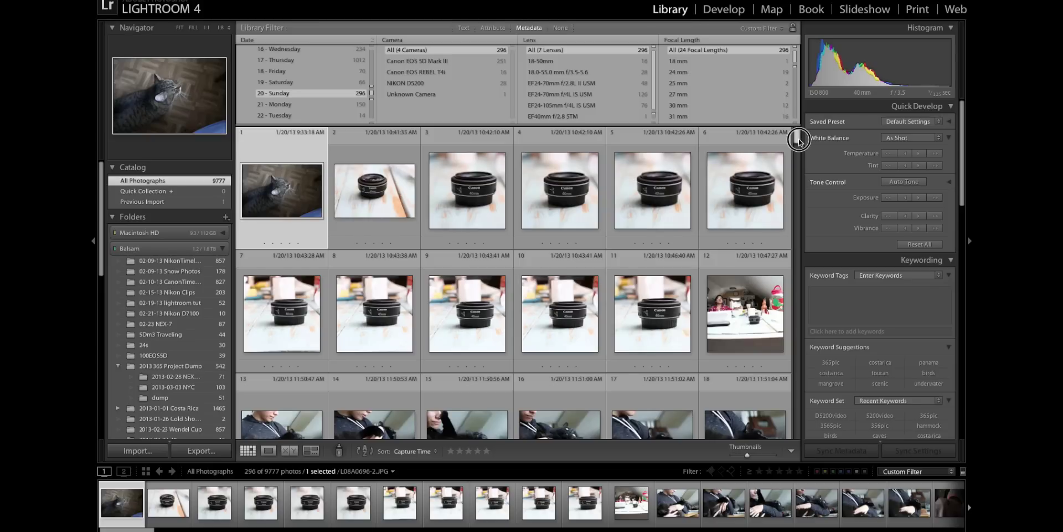
scroll(798, 141, "down", 1)
scroll(798, 141, "down", 4)
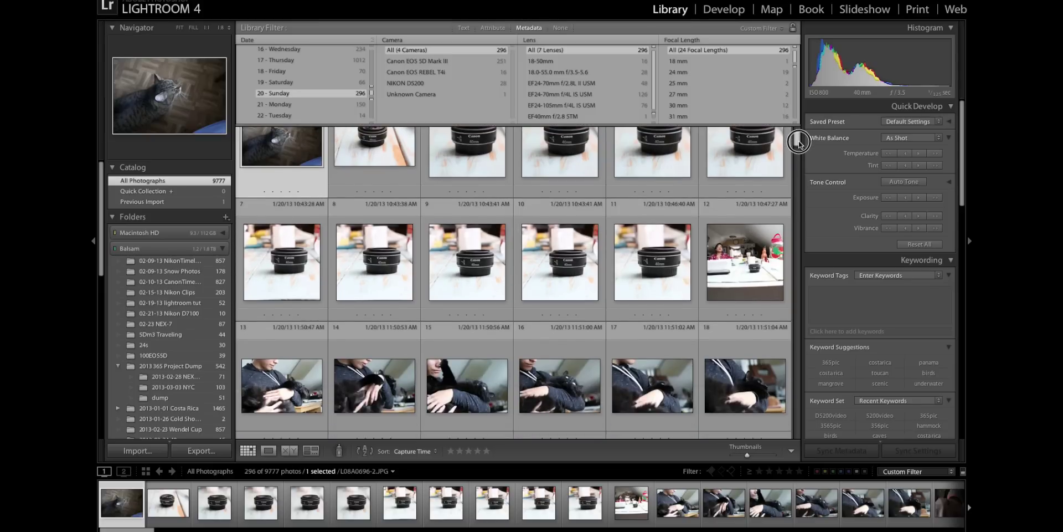
scroll(798, 145, "down", 8)
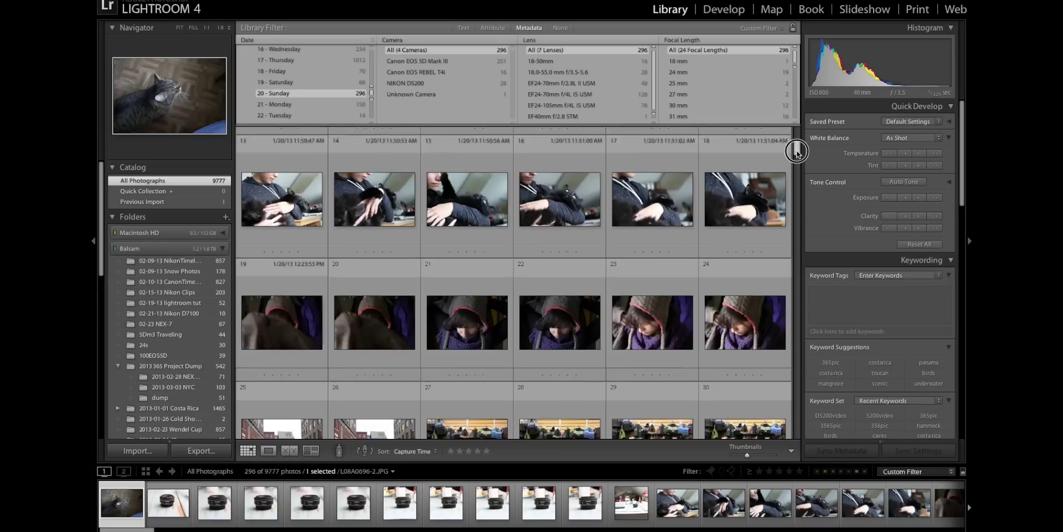
left_click_drag(796, 156, 801, 221)
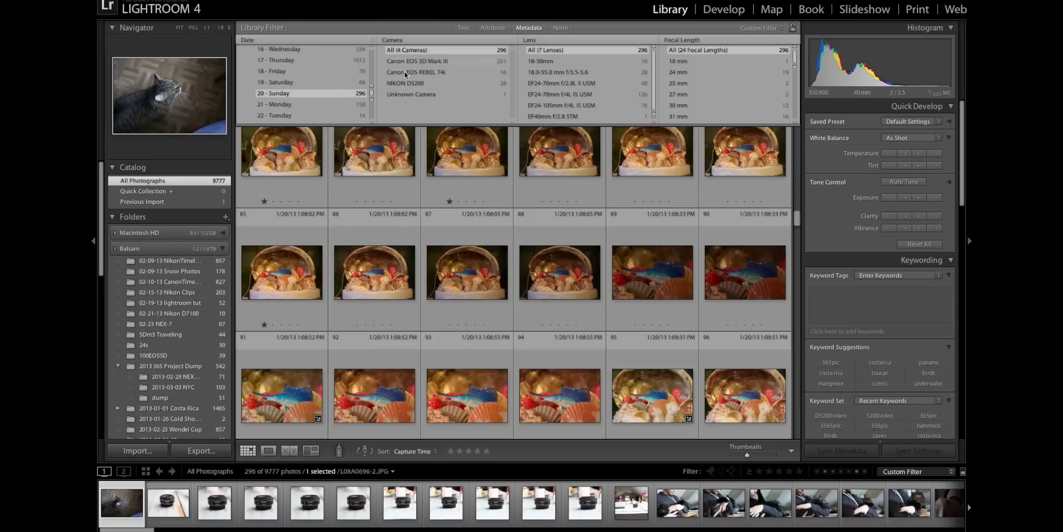
- Narrow to camera Canon EOS 5D Mark III and lens EF24-70mm f/4L IS USM (126 photos)
left_click(438, 61)
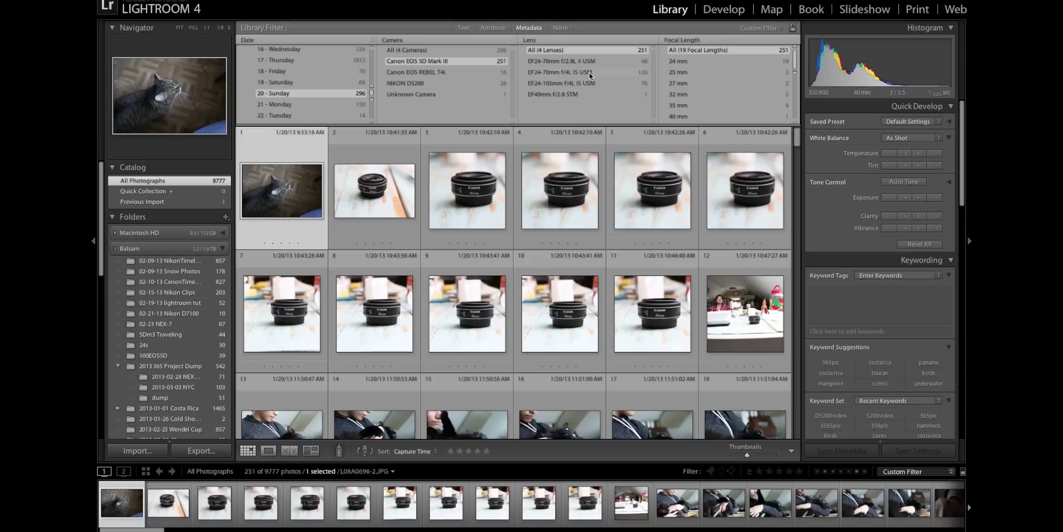
left_click(590, 72)
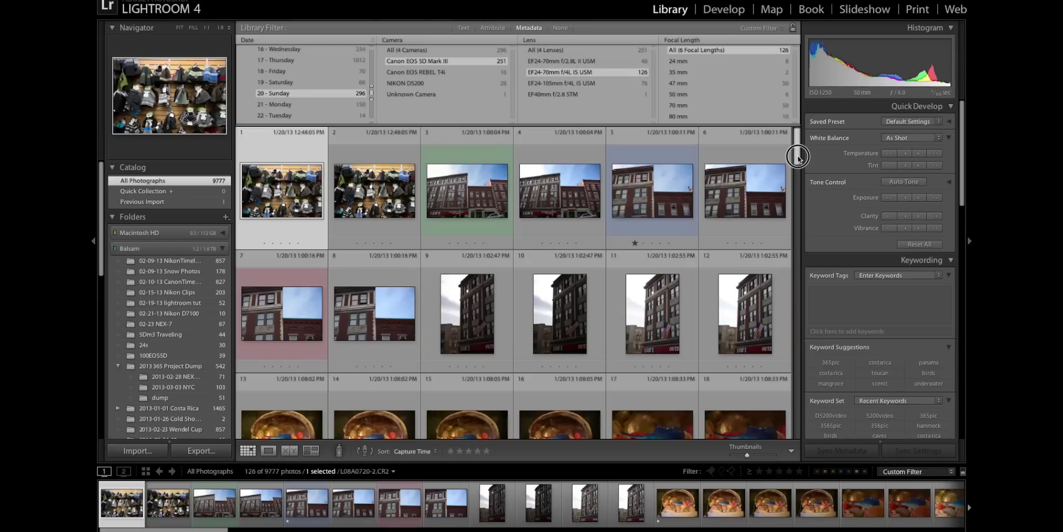
scroll(786, 166, "down", 1)
scroll(748, 138, "up", 1)
left_click_drag(797, 153, 836, 434)
- Open the Popsicles signs photo L0A0821-2.JPG in Loupe view and tag it with keyword 365pic
key("j")
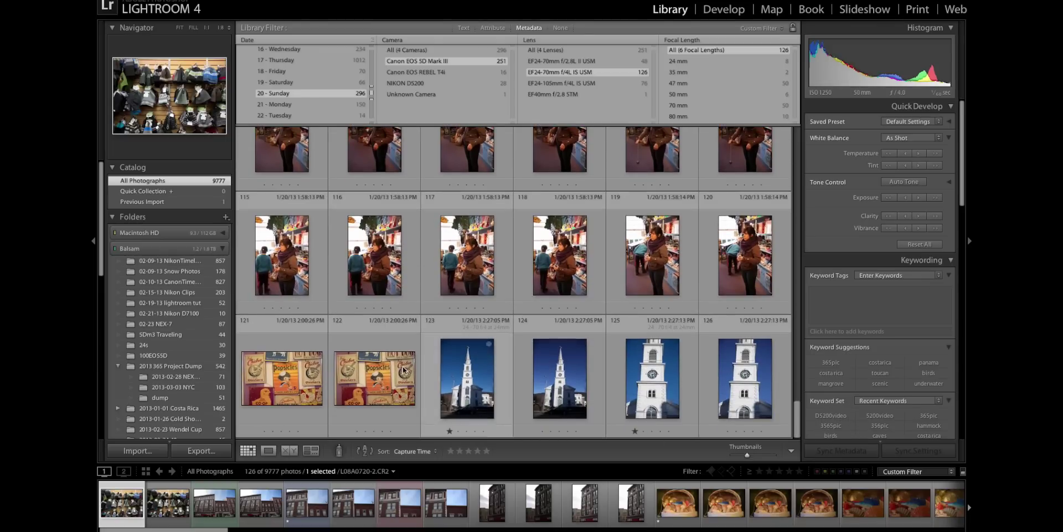
double_click(371, 383)
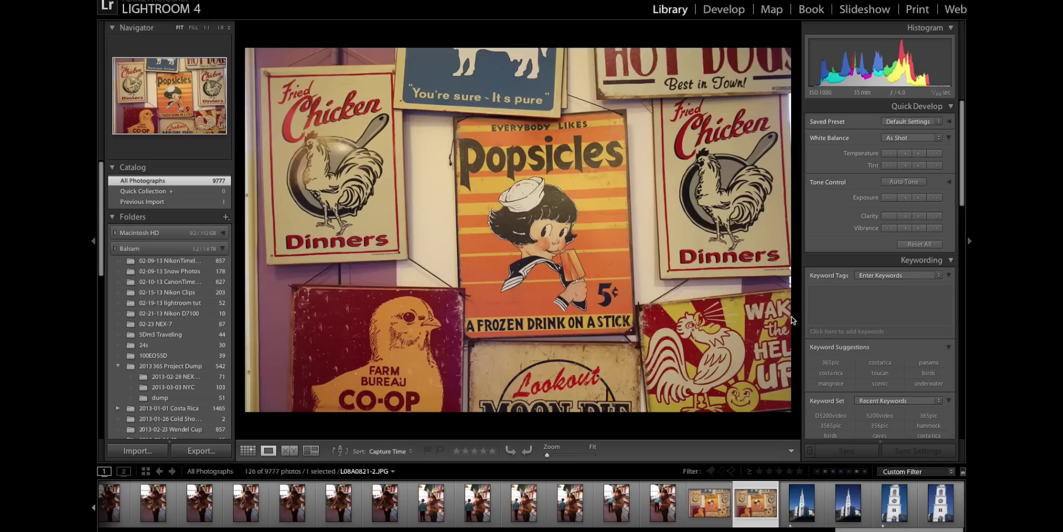
left_click(831, 363)
- Show the 365 Collection smart collection's 24 photos, including the Popsicles photo, in Grid view
scroll(184, 349, "down", 10)
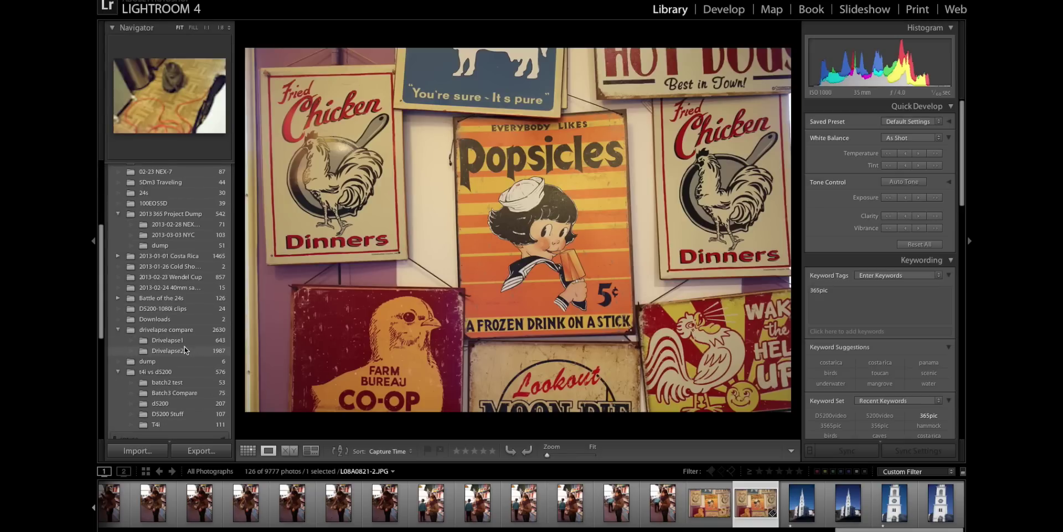
scroll(184, 355, "down", 7)
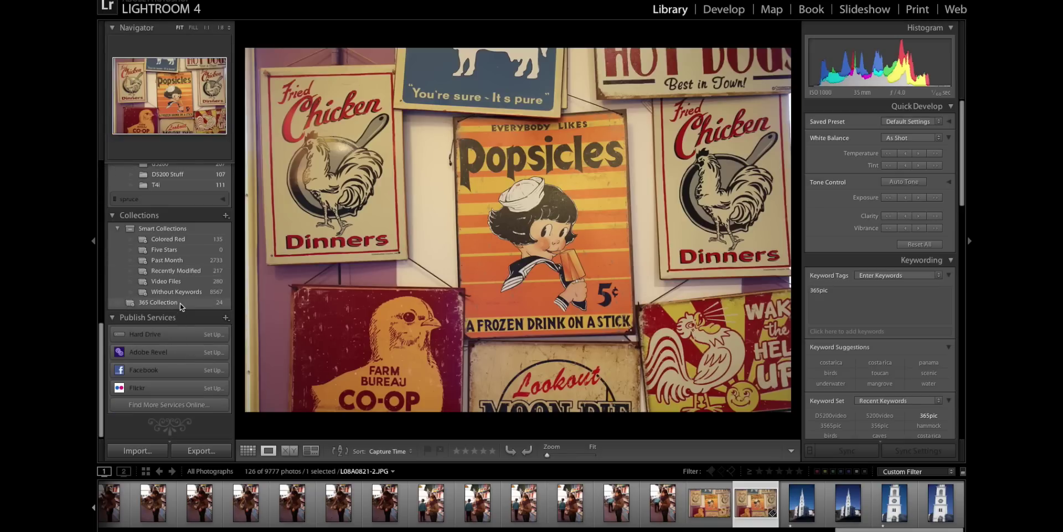
left_click(181, 303)
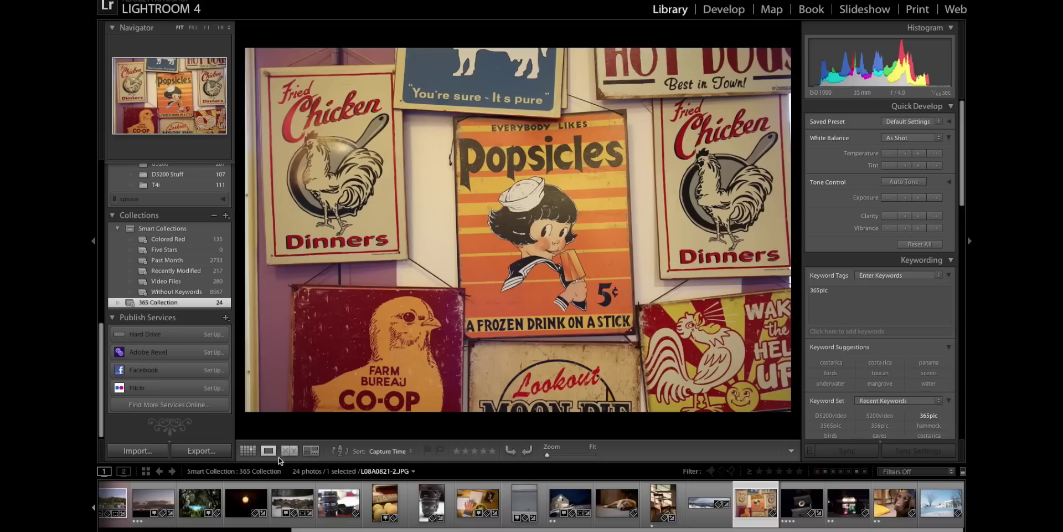
left_click(248, 450)
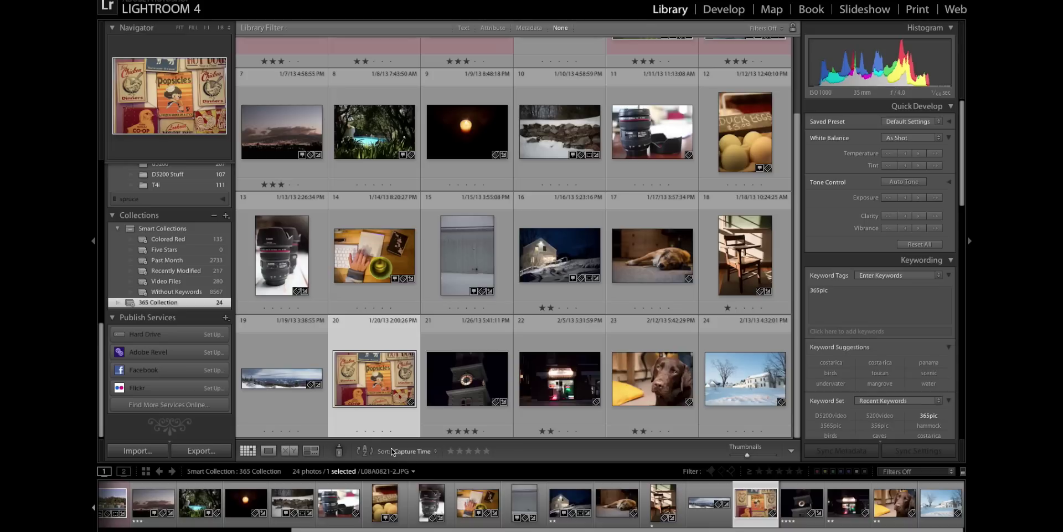
scroll(183, 231, "up", 6)
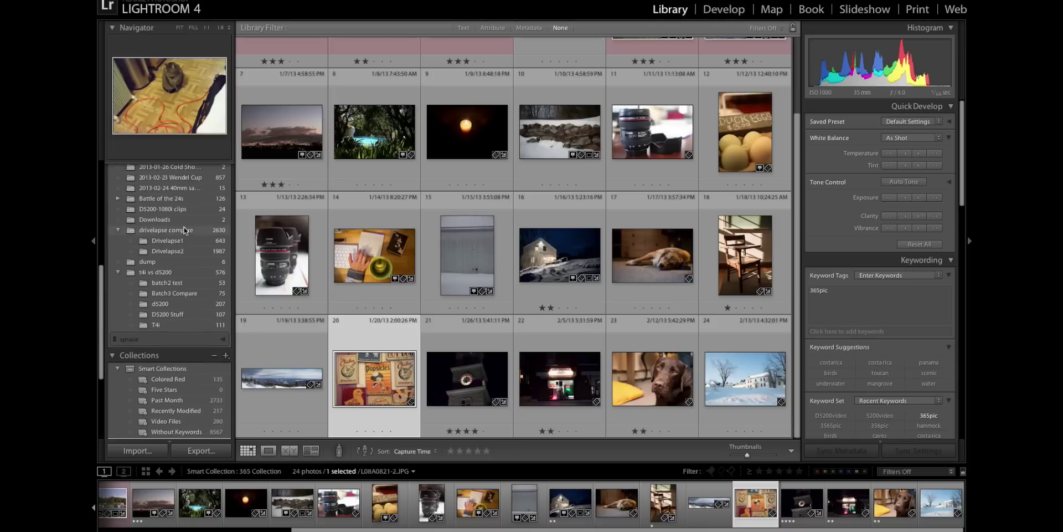
scroll(183, 232, "up", 8)
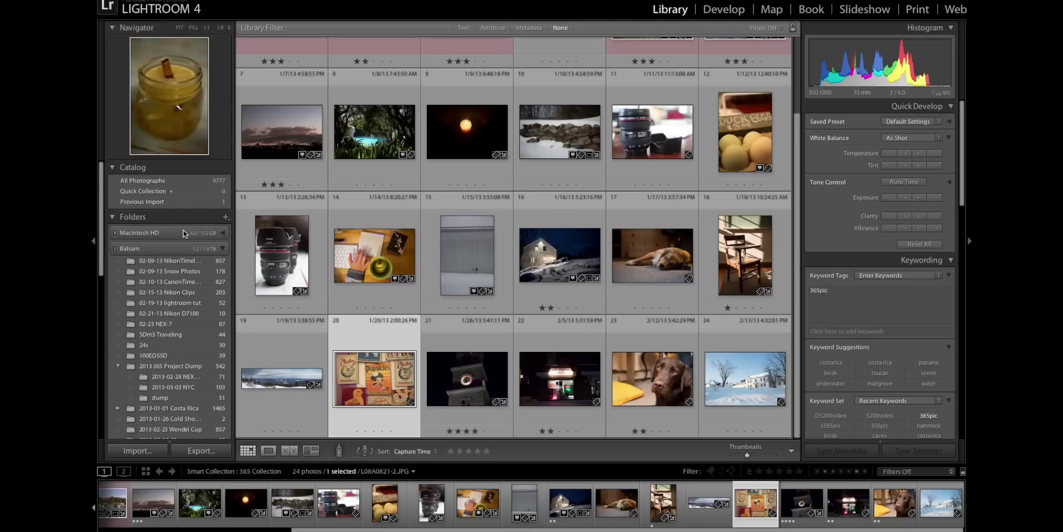
- Collapse the Balsam folder, then filter All Photographs by metadata to 21 - Monday (150 photos)
left_click(222, 249)
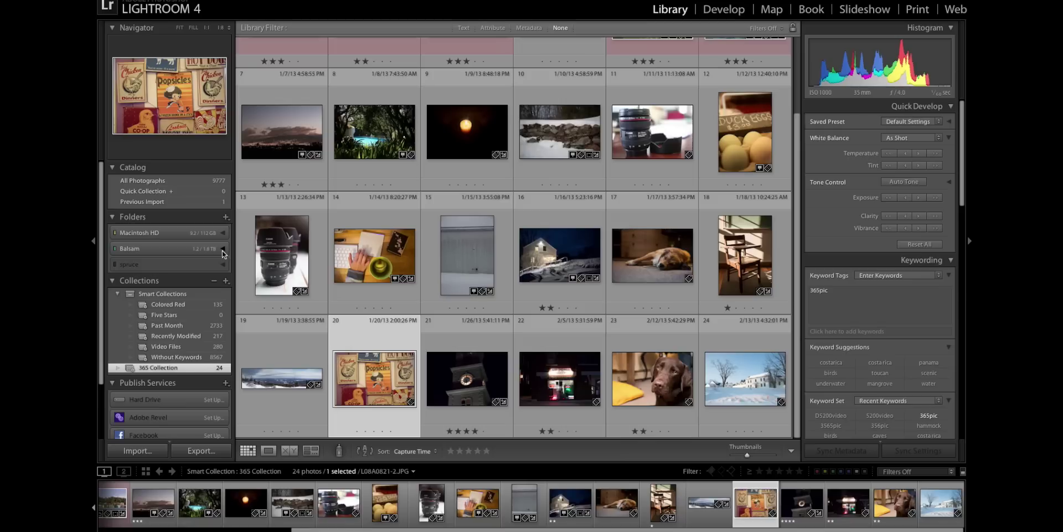
left_click(189, 180)
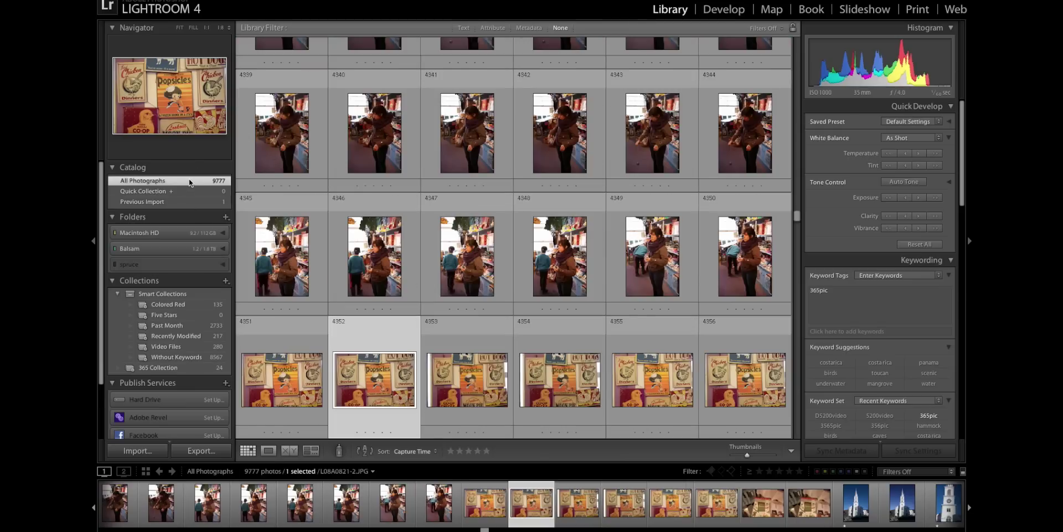
left_click(532, 28)
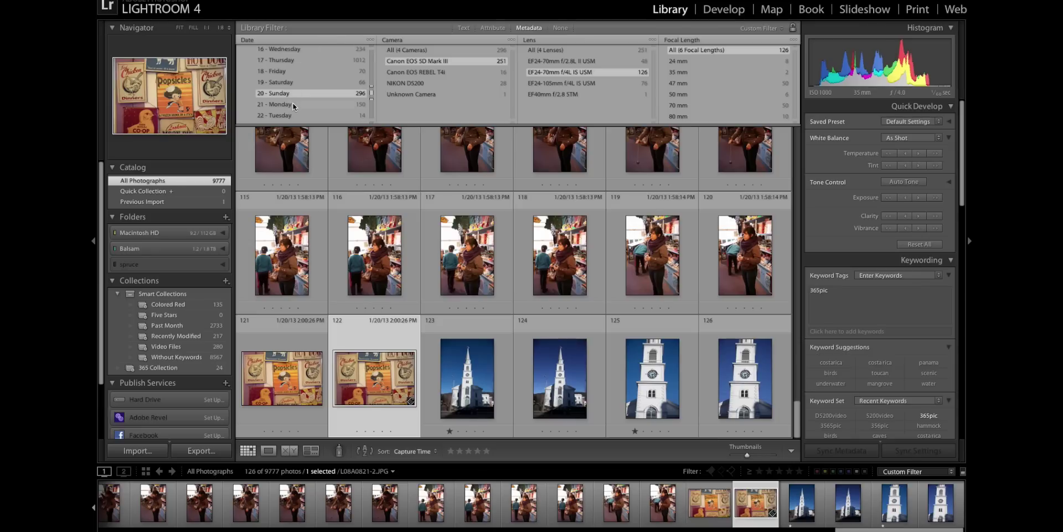
left_click(292, 104)
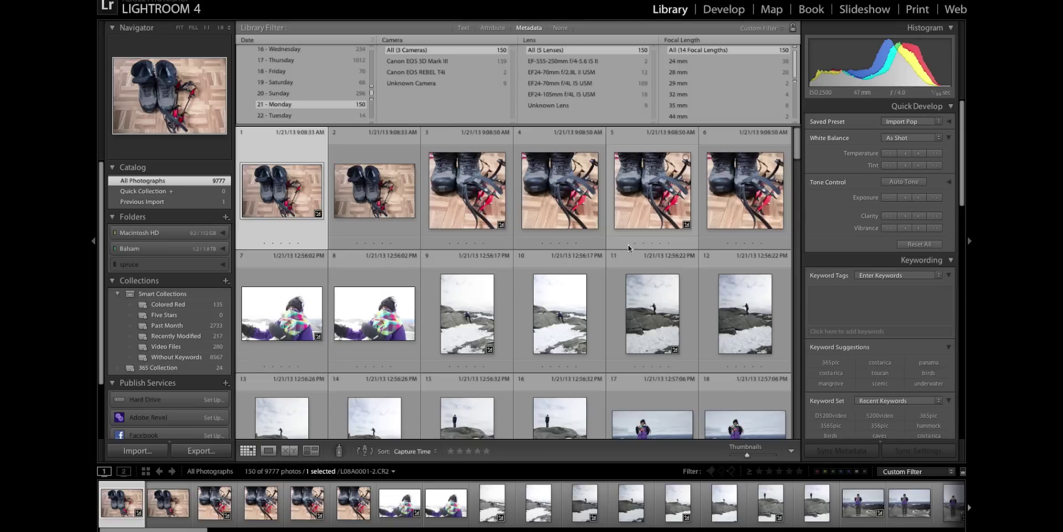
left_click_drag(798, 142, 796, 283)
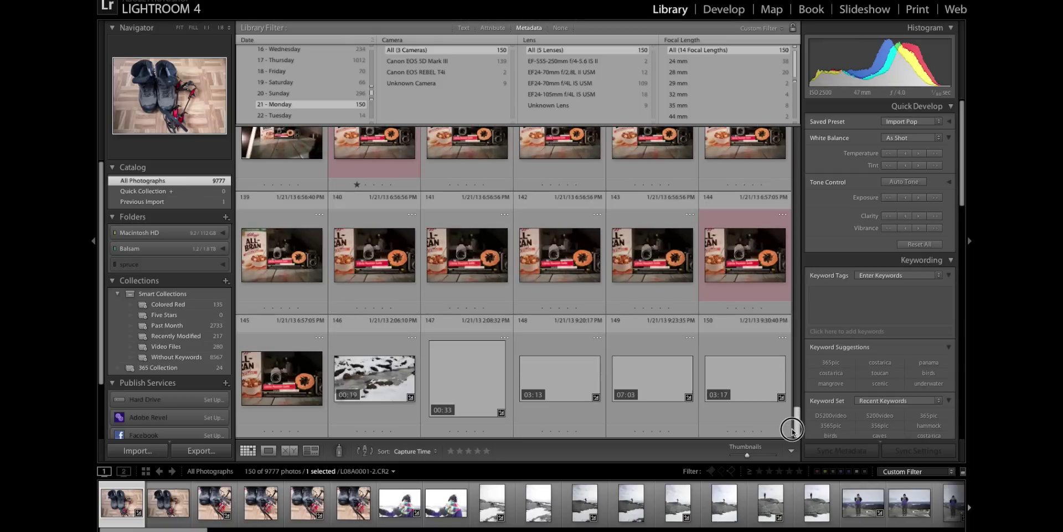
left_click_drag(793, 429, 797, 224)
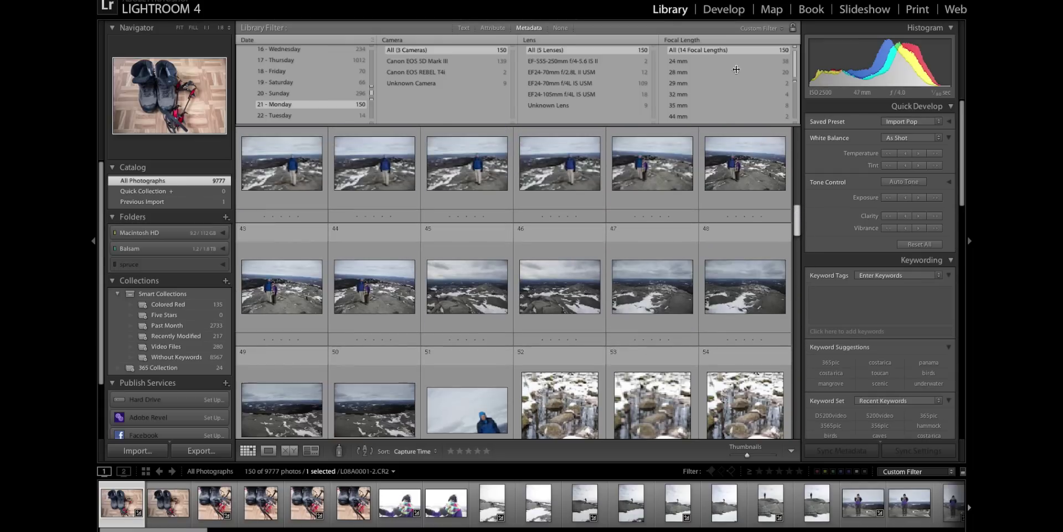
- Switch the fourth filter column from Focal Length to GPS Data
left_click(707, 40)
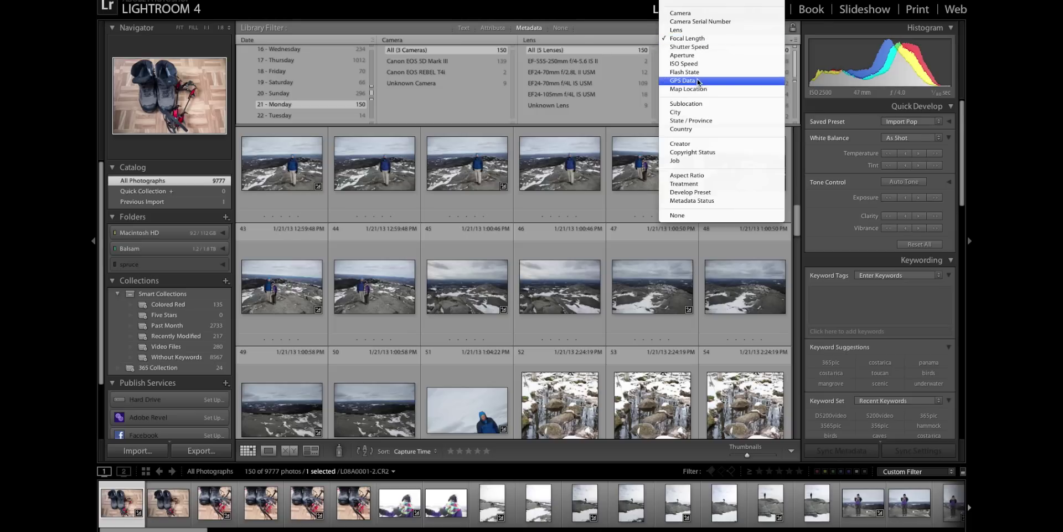
left_click(690, 83)
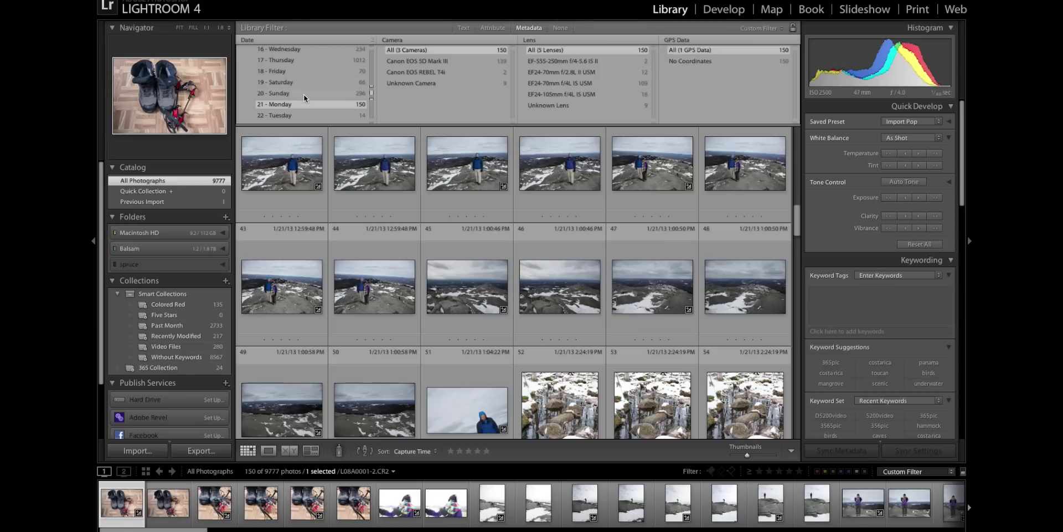
- Filter to February 2013 photos with GPS Coordinates, showing 327 of 9777
scroll(304, 94, "down", 1)
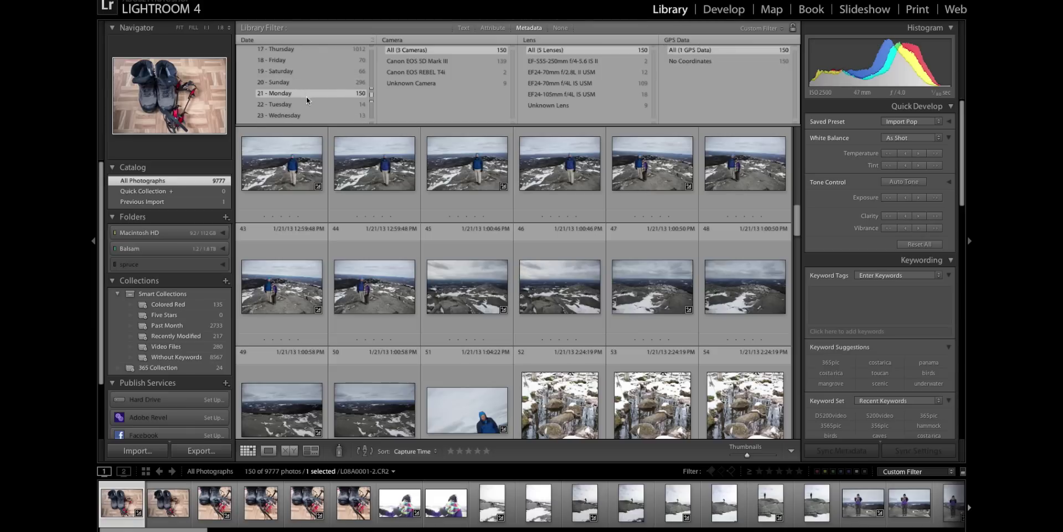
scroll(308, 101, "up", 13)
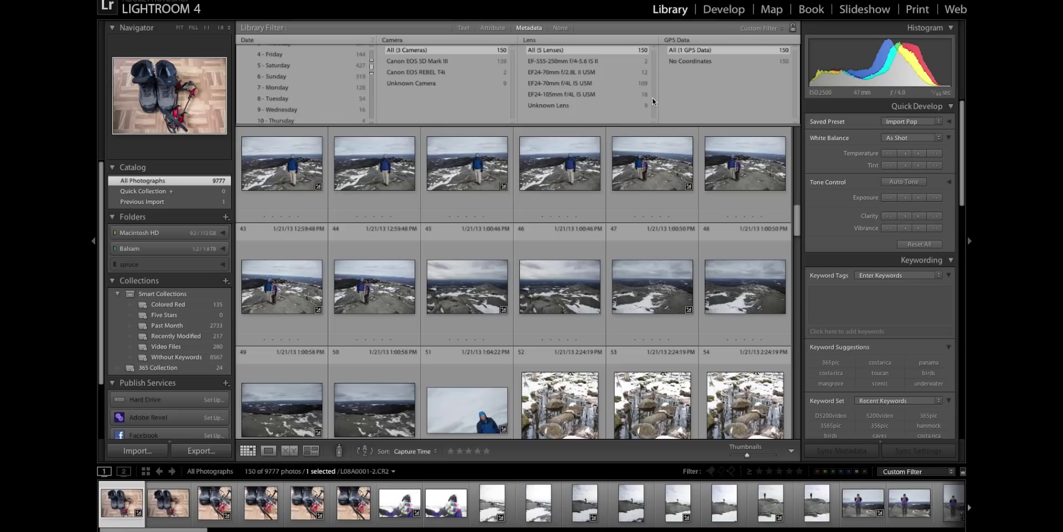
scroll(315, 85, "up", 7)
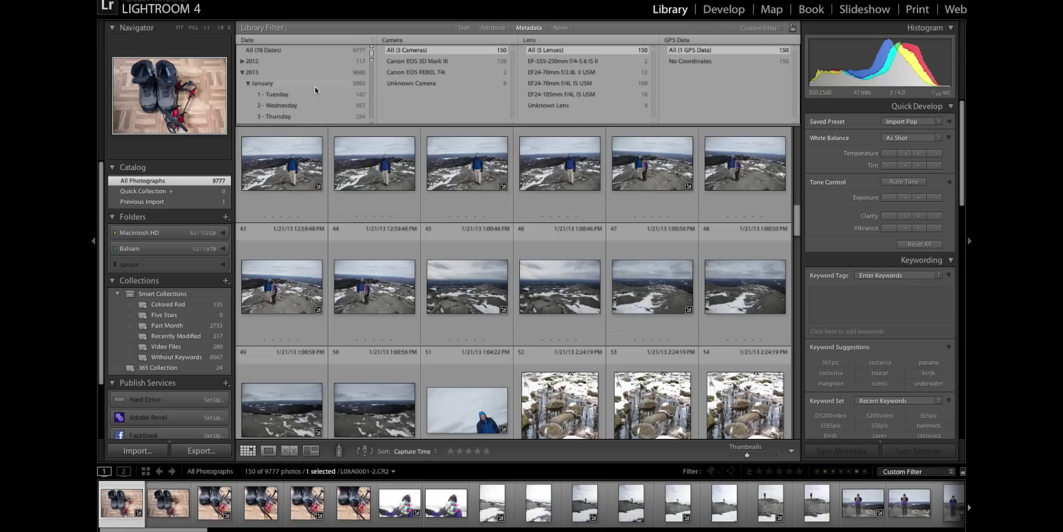
left_click(249, 84)
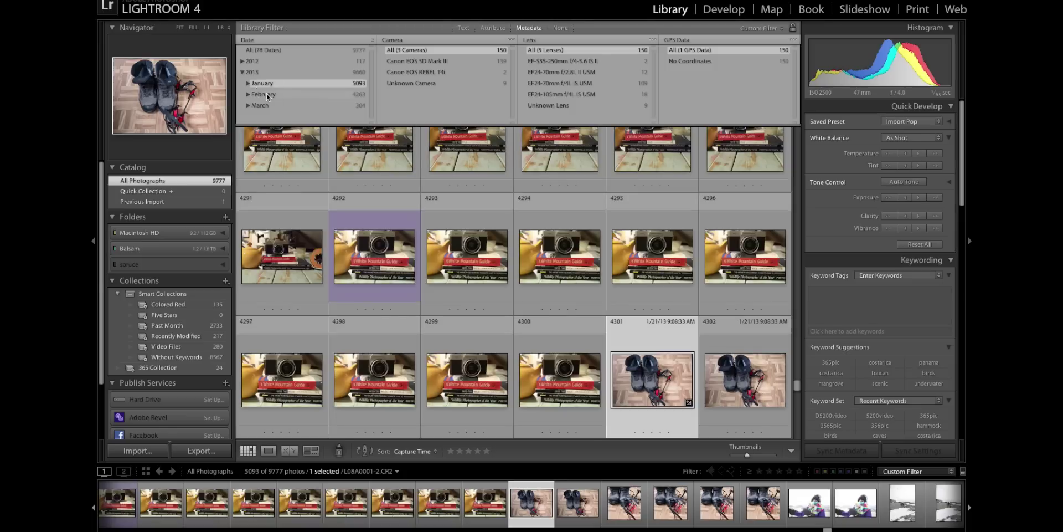
left_click(267, 94)
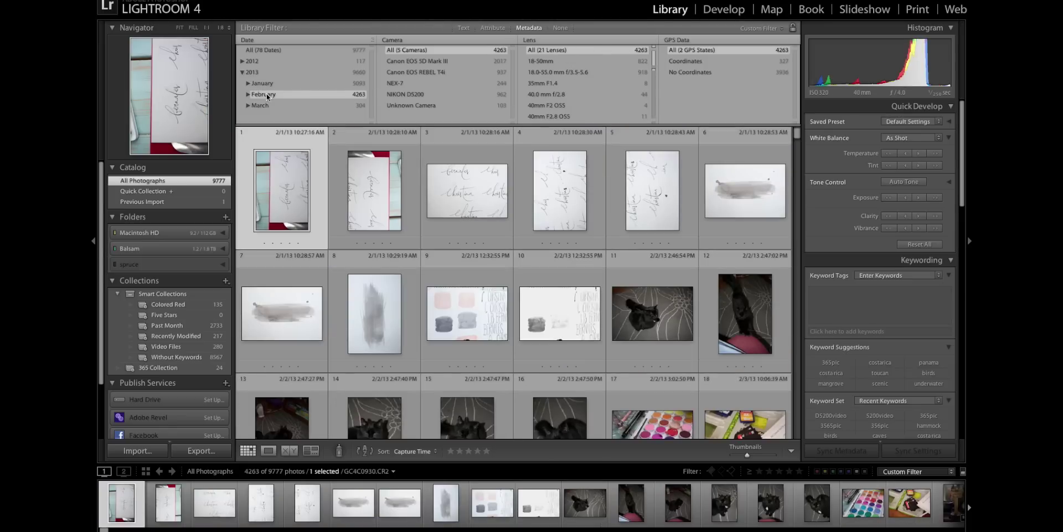
left_click(684, 62)
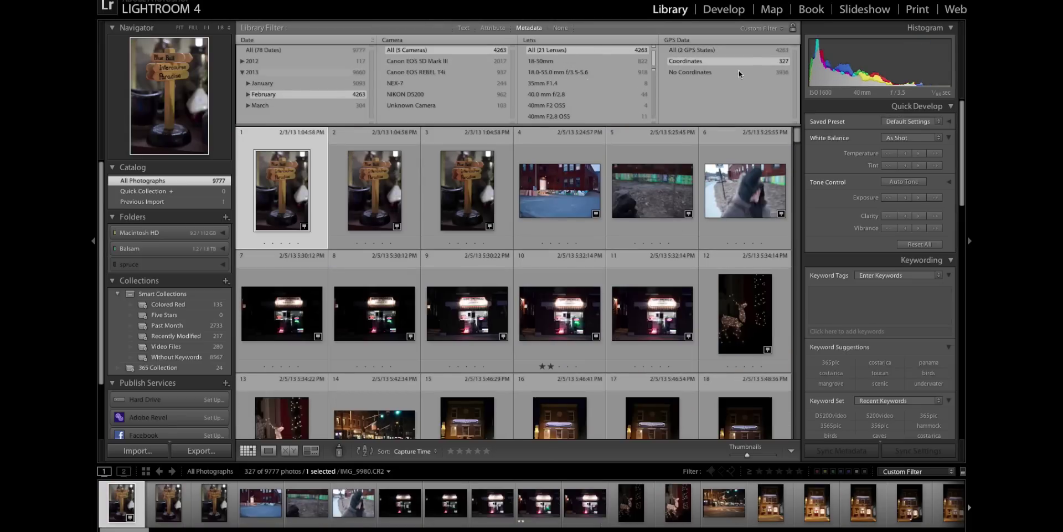
- Switch the fourth filter column from GPS Data to City (Boston, Brattleboro, Marlboro, Unknown City)
left_click(705, 41)
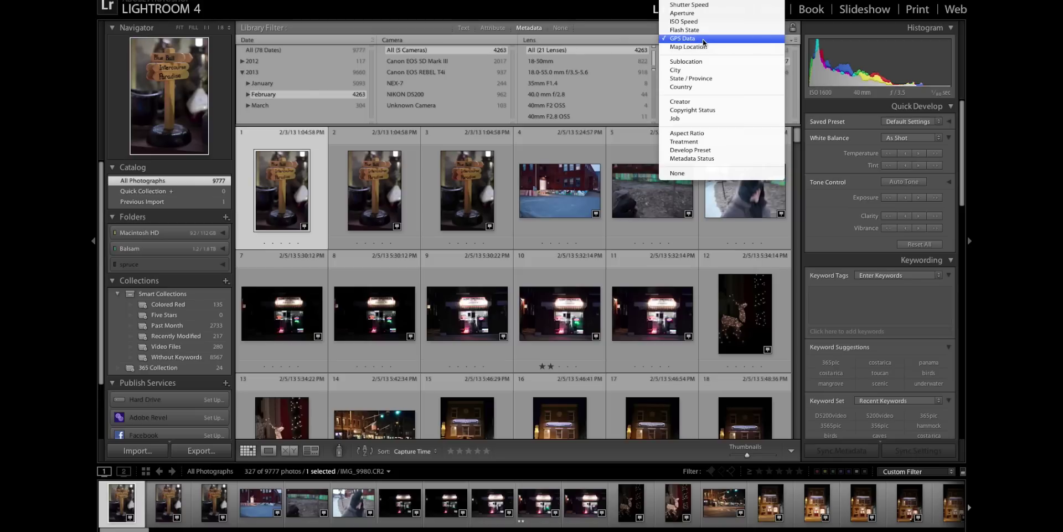
left_click(704, 70)
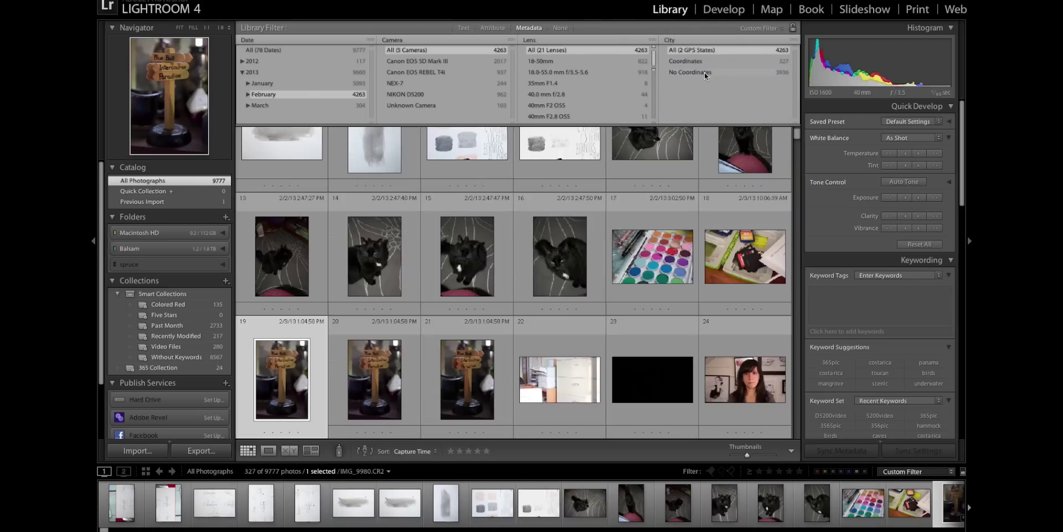